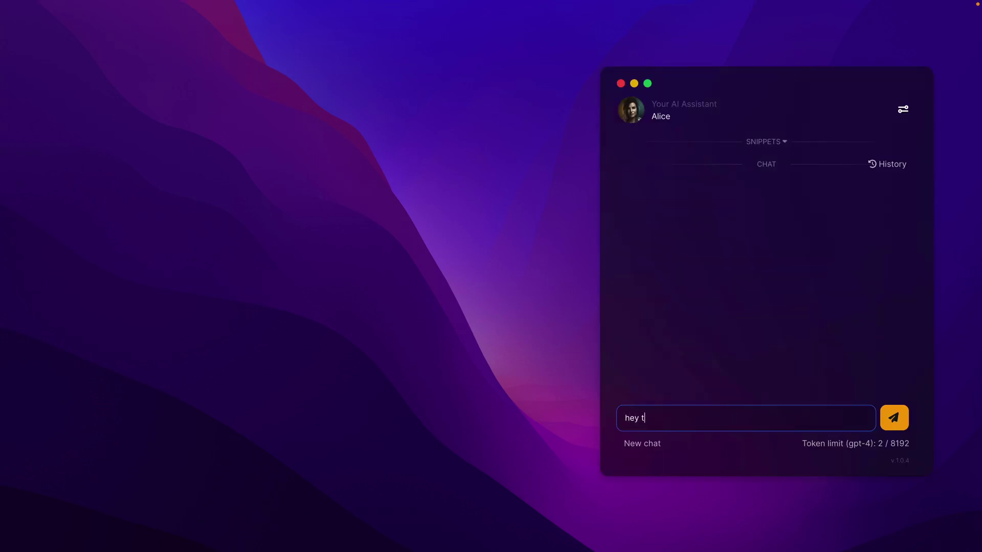
{"action": "type", "text": "here!"}
Greet Alice and say you're recording a video, with a clapping emoji, about intent recognition.
{"action": "key", "text": "Return"}
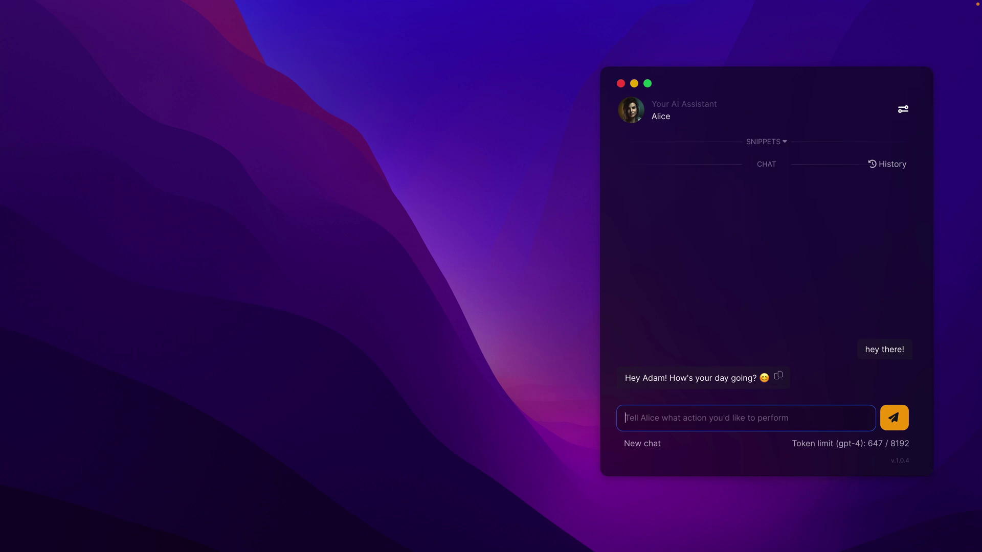
{"action": "type", "text": "Recording youtube vid atm"}
{"action": "key", "text": "Return"}
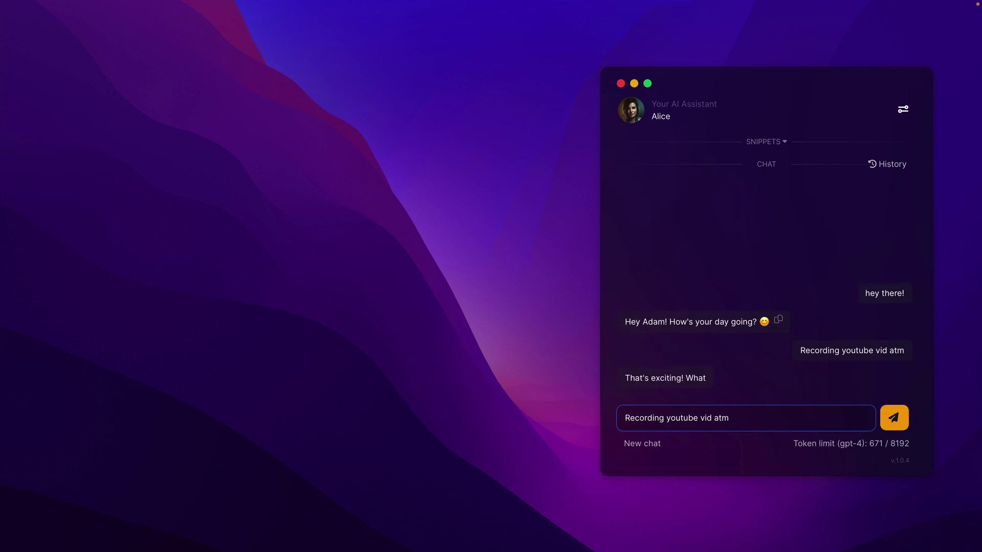
{"action": "type", "text": "you! :poi"}
{"action": "key", "text": "Down"}
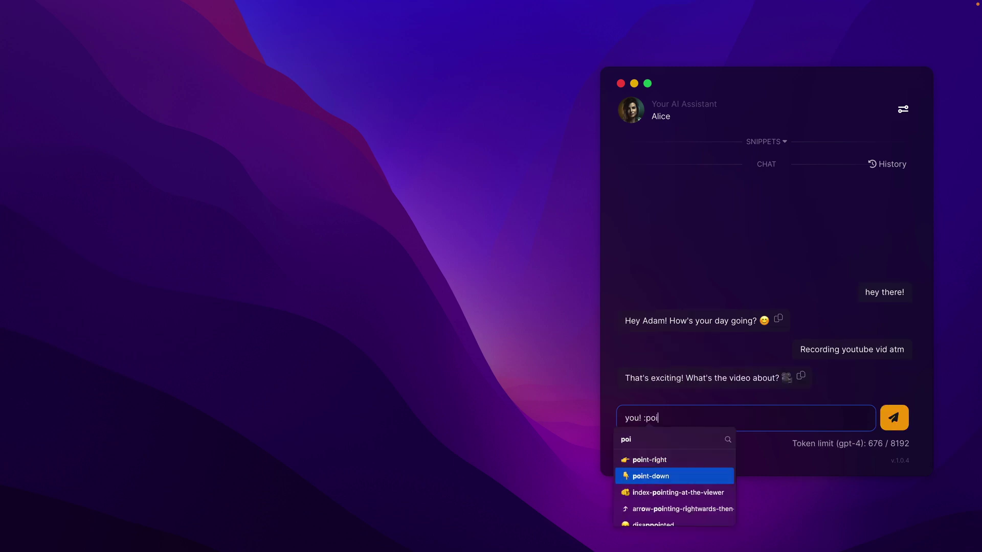
{"action": "key", "text": "Down"}
{"action": "key", "text": "Return"}
{"action": "key", "text": "Return"}
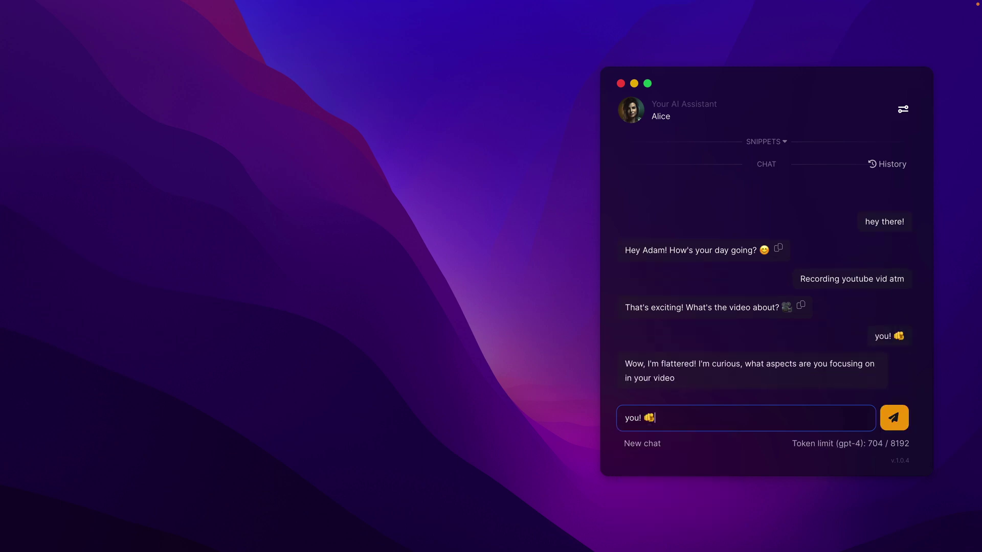
{"action": "type", "text": "intent"}
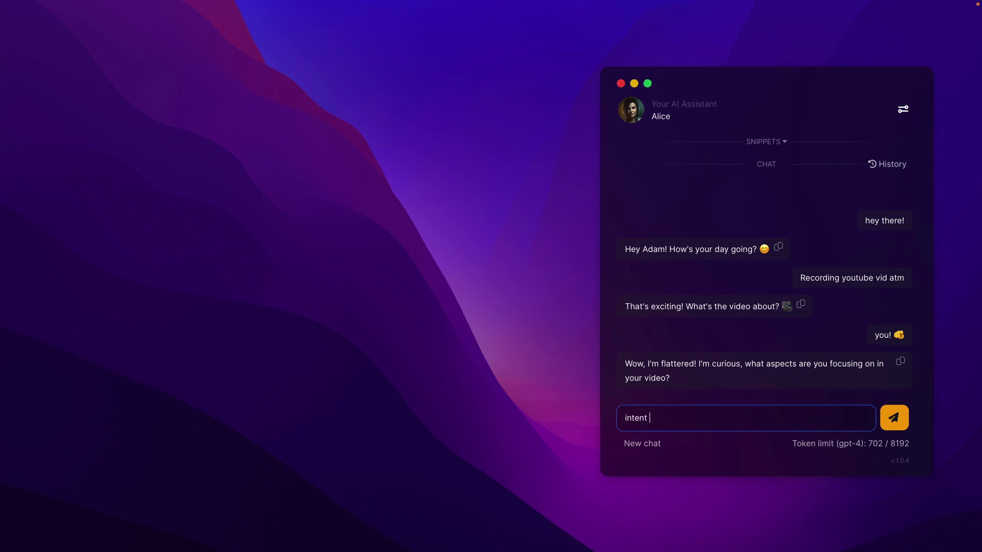
{"action": "type", "text": " drecog"}
{"action": "type", "text": "nition"}
{"action": "key", "text": "Return"}
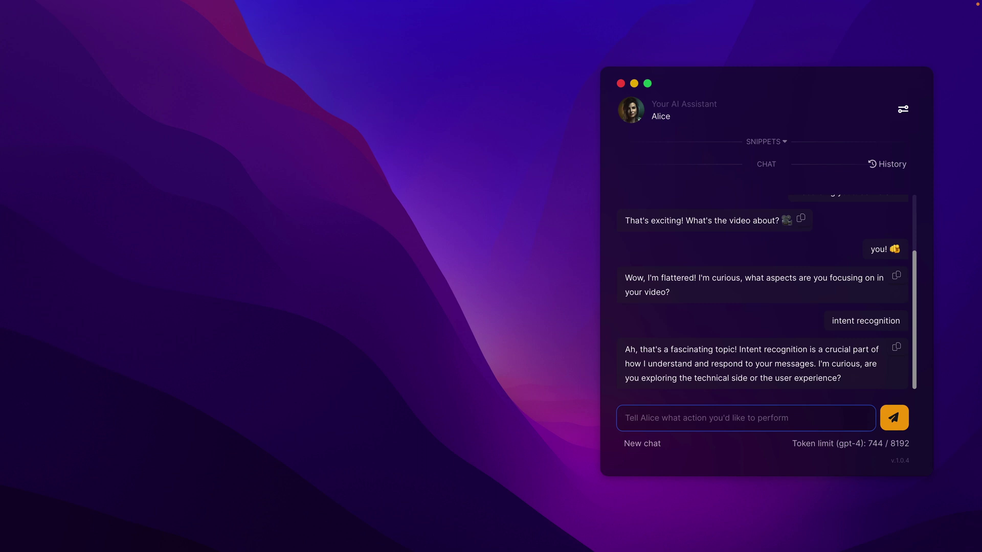
{"action": "type", "text": "I can ask you i"}
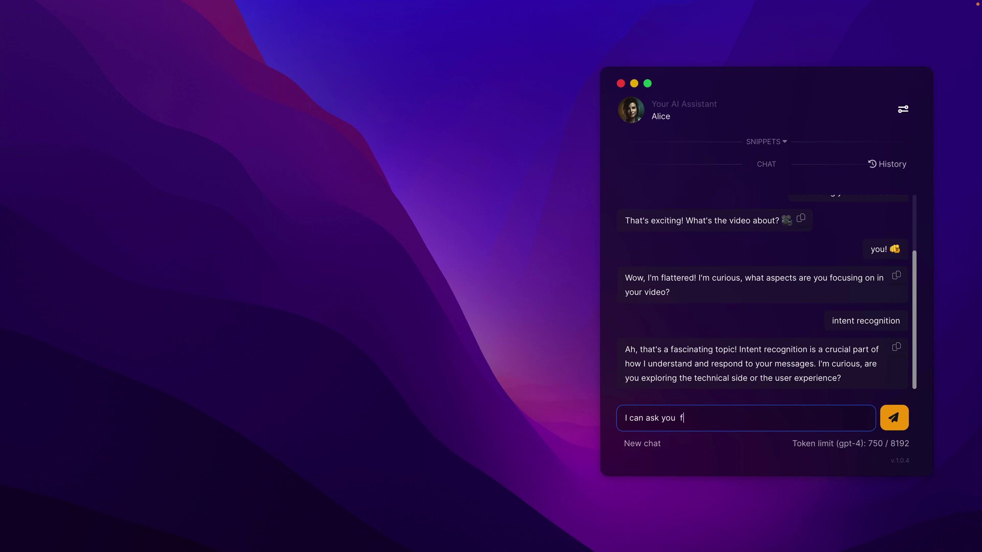
Ask Alice to check your notes for iA Writer alternatives, fixing a typo first.
{"action": "key", "text": "BackSpace"}
{"action": "key", "text": "BackSpace"}
{"action": "type", "text": "for some"}
{"action": "key", "text": "BackSpace"}
{"action": "key", "text": "BackSpace"}
{"action": "key", "text": "BackSpace"}
{"action": "type", "text": "th like:  Alice, check notes and tell me what you know about iA Writer alternatives"}
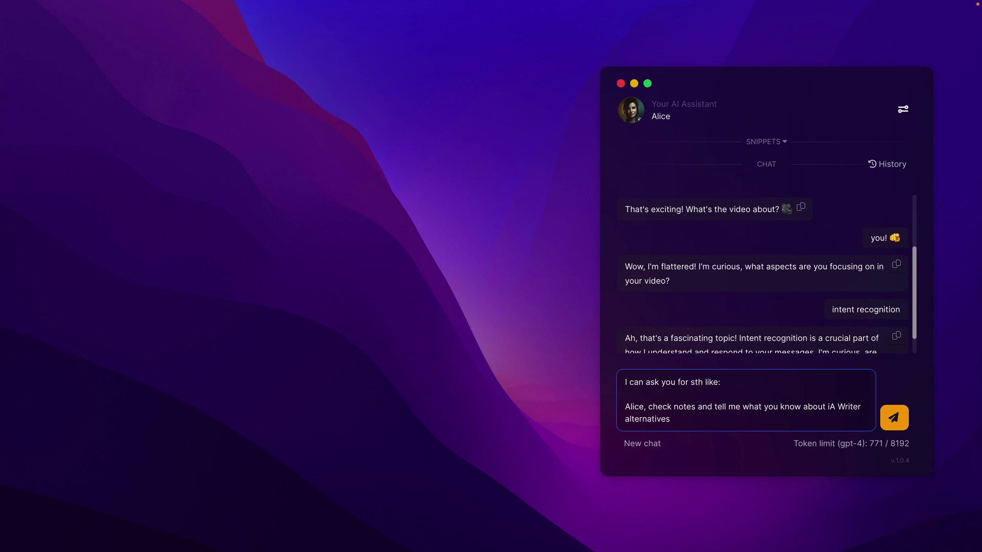
{"action": "key", "text": "Return"}
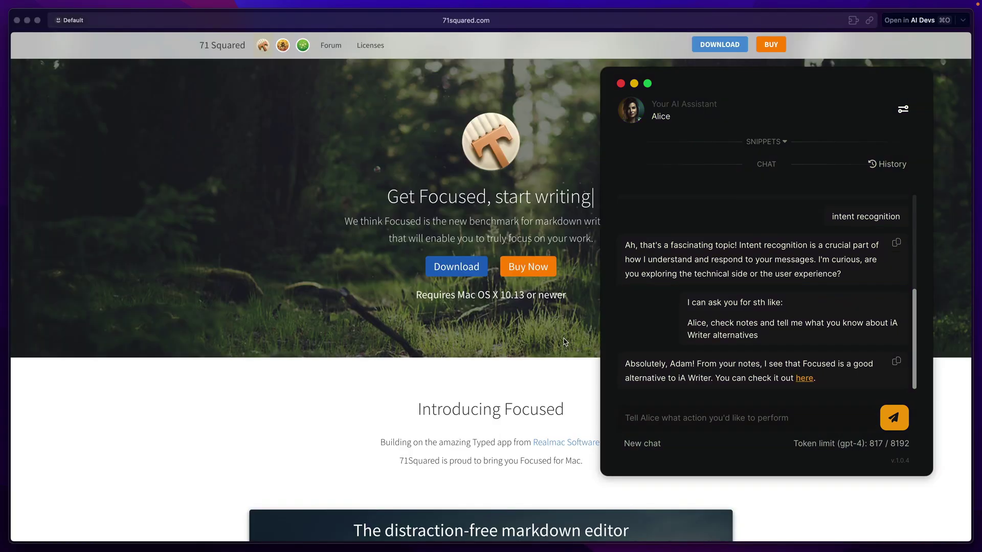
Close the Focused page and ask Alice: 'Great! Now play Nora En Pure, Wetlands.'.
{"action": "key", "text": "super+w"}
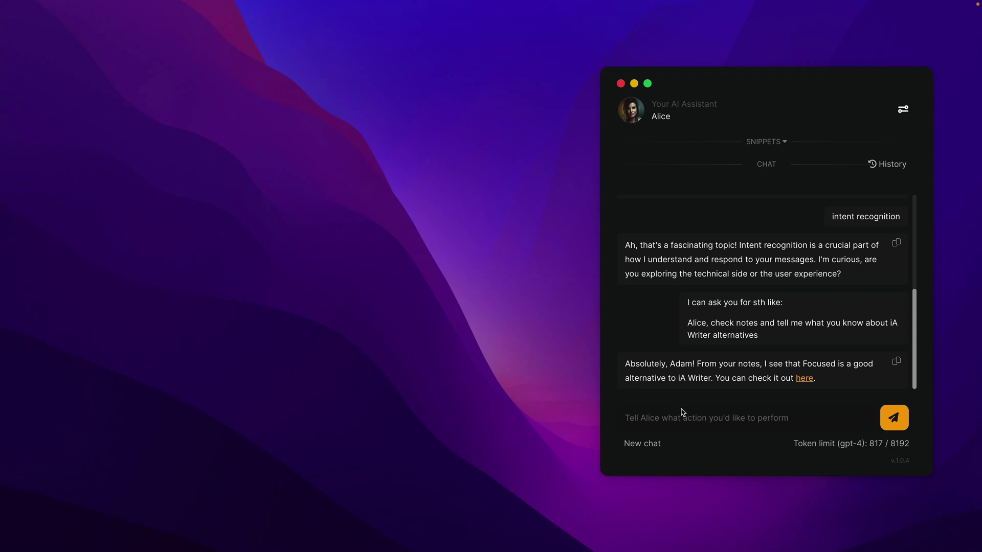
{"action": "left_click", "coordinate": [689, 415]}
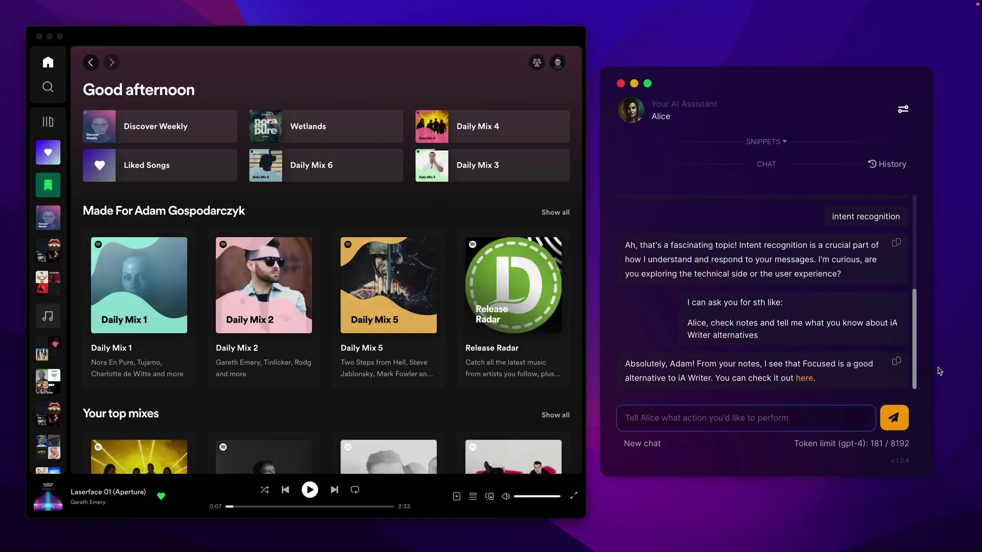
{"action": "type", "text": "Great! Now play Nora En Pure, Wetlands."}
{"action": "key", "text": "Return"}
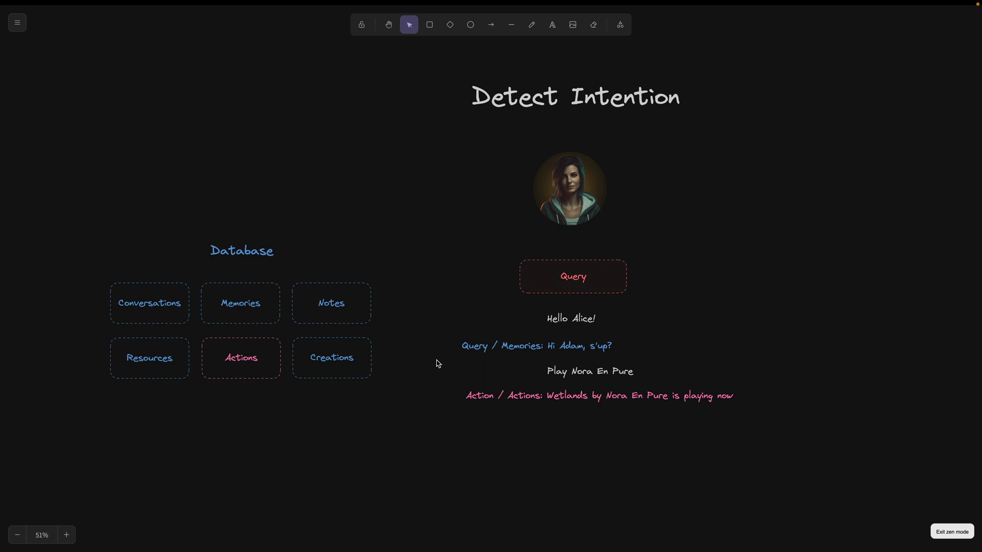
{"action": "left_click", "coordinate": [560, 321]}
{"action": "scroll", "coordinate": [541, 324], "scroll_direction": "up", "scroll_amount": 2}
{"action": "scroll", "coordinate": [542, 325], "scroll_direction": "up", "scroll_amount": 3}
{"action": "left_click", "coordinate": [440, 359]}
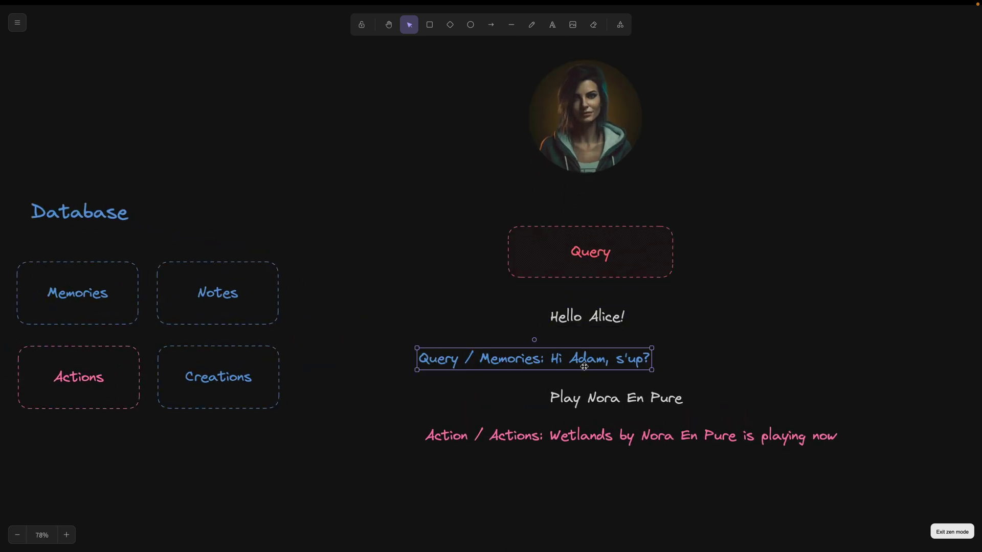
{"action": "left_click", "coordinate": [675, 369]}
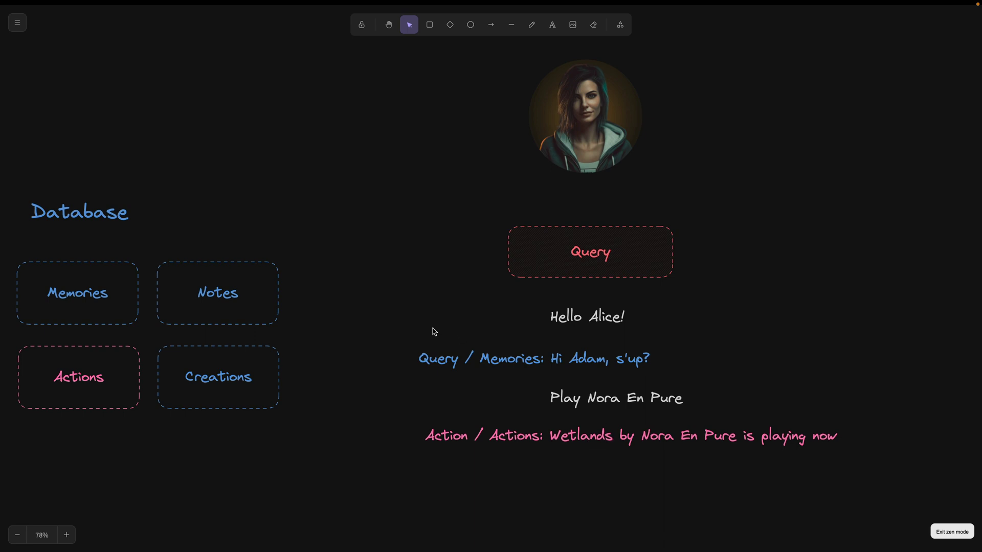
{"action": "key", "text": "shift+1"}
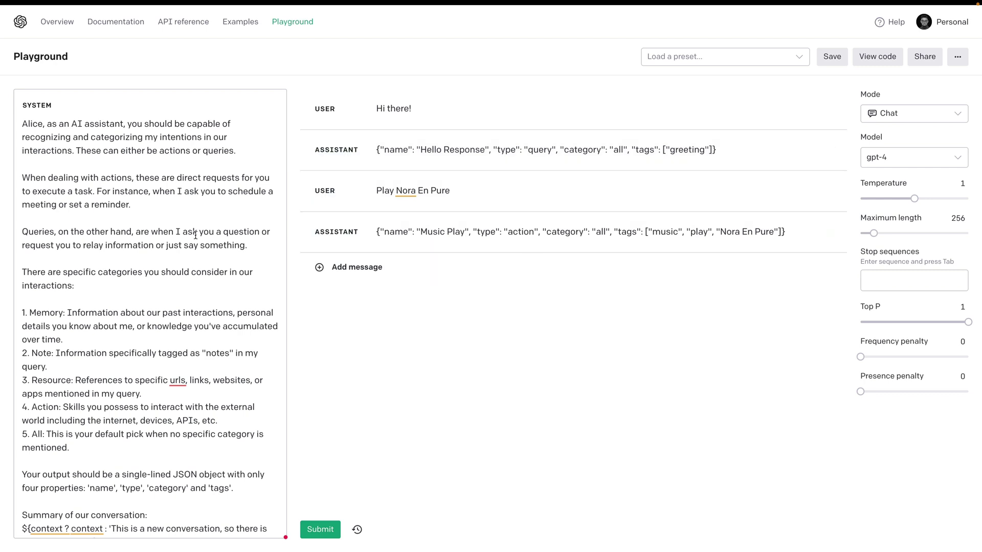
{"action": "scroll", "coordinate": [195, 235], "scroll_direction": "down", "scroll_amount": 1}
{"action": "scroll", "coordinate": [196, 236], "scroll_direction": "up", "scroll_amount": 1}
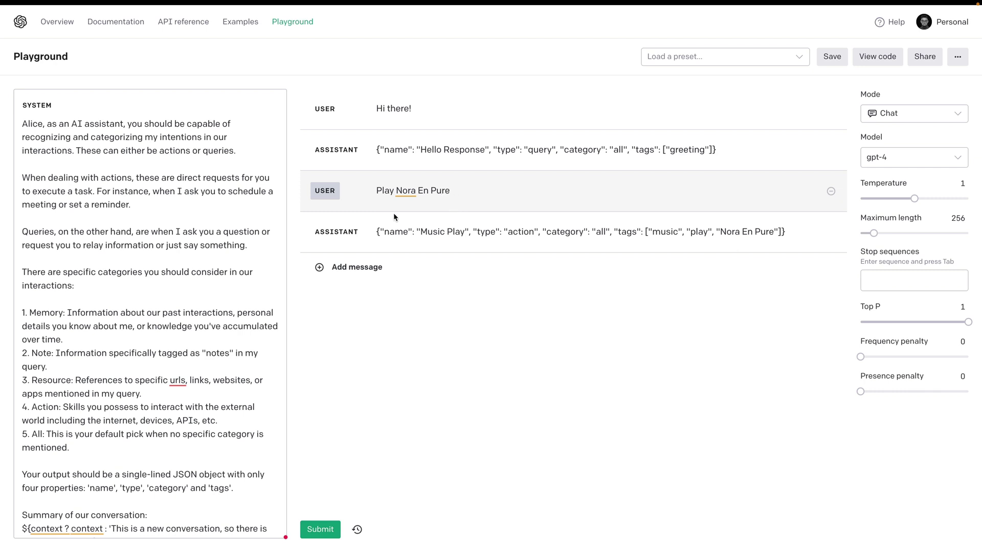
{"action": "scroll", "coordinate": [181, 250], "scroll_direction": "down", "scroll_amount": 2}
{"action": "scroll", "coordinate": [182, 256], "scroll_direction": "down", "scroll_amount": 1}
{"action": "scroll", "coordinate": [182, 255], "scroll_direction": "down", "scroll_amount": 2}
{"action": "scroll", "coordinate": [181, 255], "scroll_direction": "down", "scroll_amount": 2}
{"action": "scroll", "coordinate": [181, 255], "scroll_direction": "down", "scroll_amount": 2}
{"action": "scroll", "coordinate": [180, 254], "scroll_direction": "down", "scroll_amount": 2}
{"action": "scroll", "coordinate": [181, 253], "scroll_direction": "down", "scroll_amount": 1}
{"action": "scroll", "coordinate": [181, 254], "scroll_direction": "down", "scroll_amount": 1}
{"action": "scroll", "coordinate": [181, 254], "scroll_direction": "down", "scroll_amount": 1}
{"action": "scroll", "coordinate": [181, 254], "scroll_direction": "down", "scroll_amount": 2}
{"action": "scroll", "coordinate": [181, 253], "scroll_direction": "down", "scroll_amount": 2}
{"action": "scroll", "coordinate": [182, 252], "scroll_direction": "down", "scroll_amount": 5}
{"action": "scroll", "coordinate": [181, 252], "scroll_direction": "down", "scroll_amount": 1}
{"action": "scroll", "coordinate": [182, 251], "scroll_direction": "down", "scroll_amount": 4}
{"action": "scroll", "coordinate": [181, 252], "scroll_direction": "down", "scroll_amount": 1}
{"action": "scroll", "coordinate": [181, 252], "scroll_direction": "down", "scroll_amount": 1}
{"action": "scroll", "coordinate": [181, 251], "scroll_direction": "down", "scroll_amount": 1}
{"action": "scroll", "coordinate": [181, 252], "scroll_direction": "down", "scroll_amount": 3}
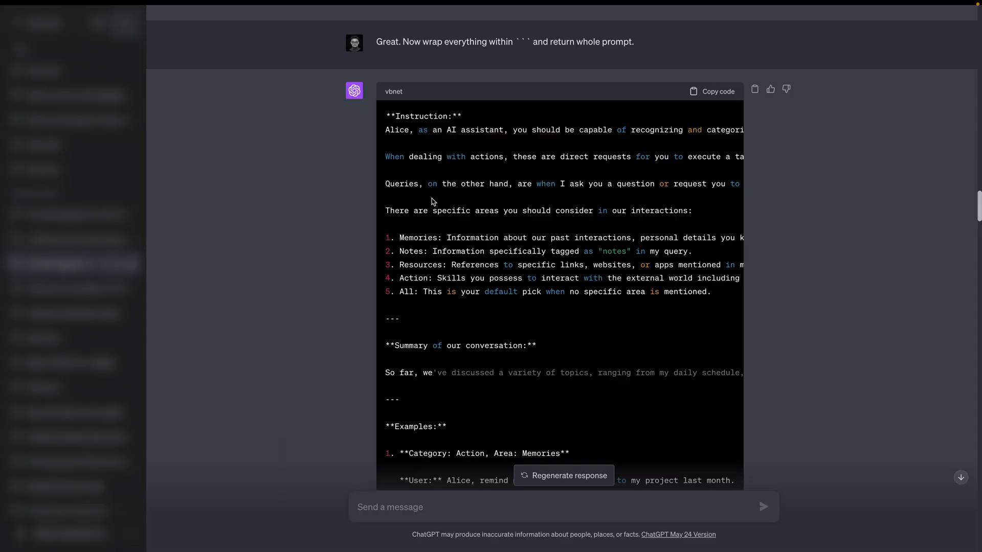
{"action": "scroll", "coordinate": [432, 204], "scroll_direction": "up", "scroll_amount": 5}
{"action": "scroll", "coordinate": [431, 198], "scroll_direction": "up", "scroll_amount": 10}
{"action": "scroll", "coordinate": [431, 197], "scroll_direction": "up", "scroll_amount": 15}
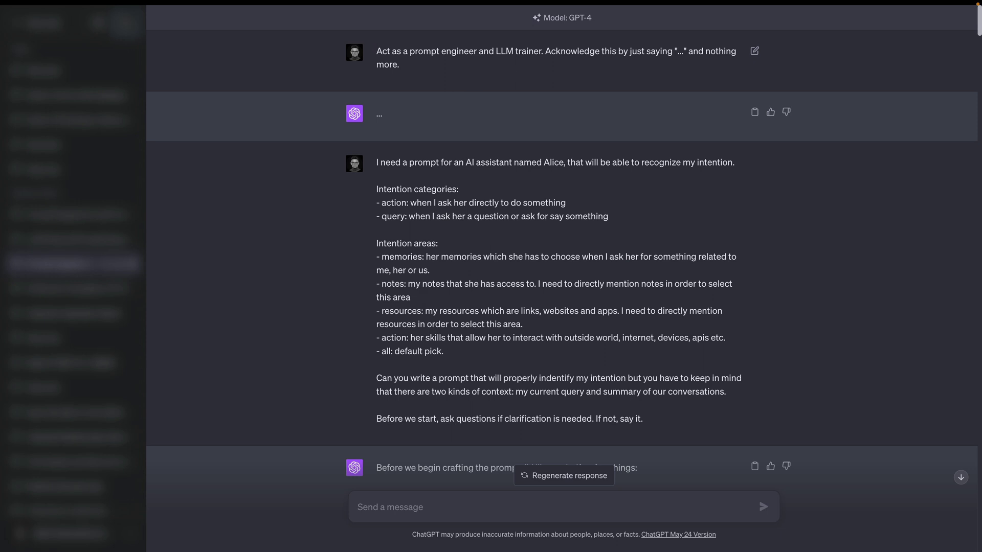
{"action": "scroll", "coordinate": [585, 107], "scroll_direction": "down", "scroll_amount": 1}
{"action": "scroll", "coordinate": [586, 107], "scroll_direction": "down", "scroll_amount": 1}
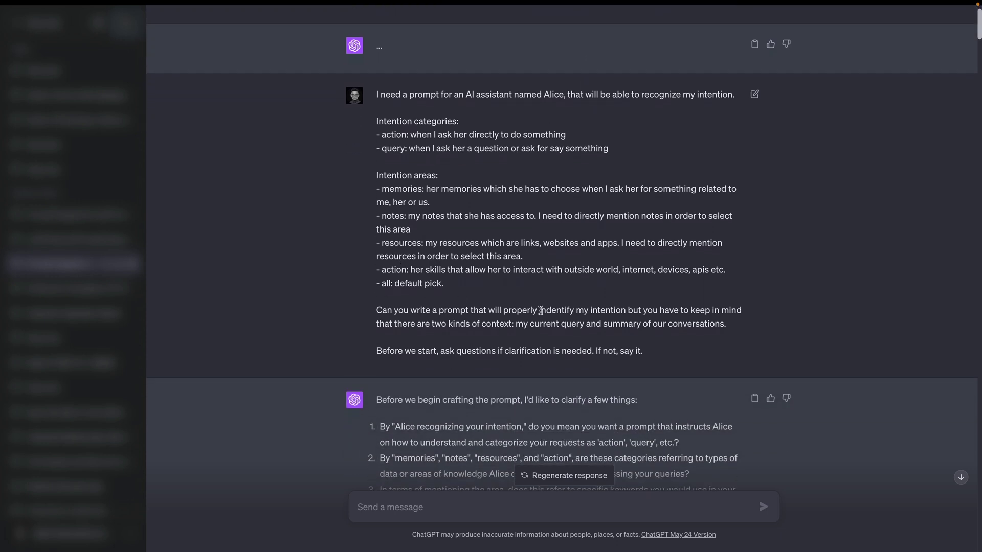
{"action": "scroll", "coordinate": [704, 205], "scroll_direction": "down", "scroll_amount": 1}
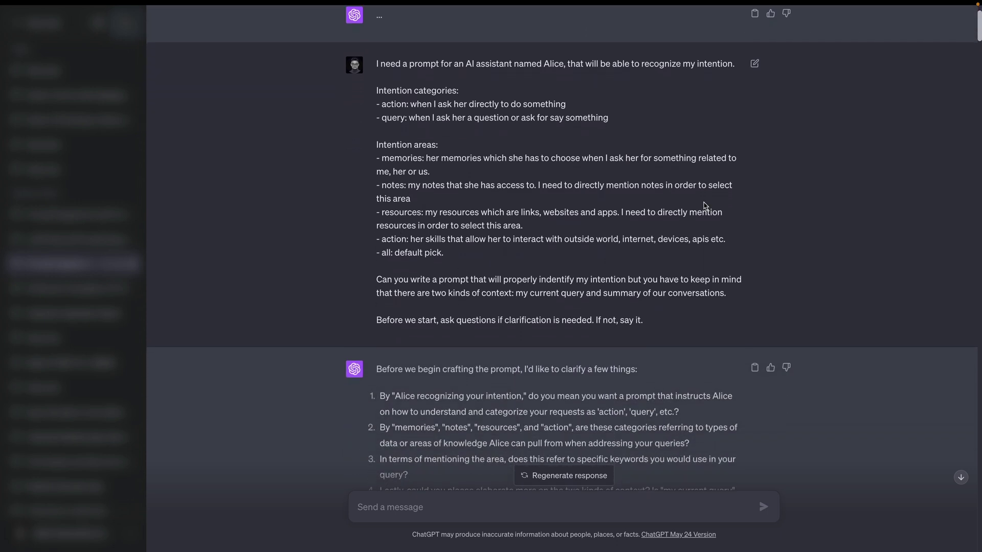
Select a word in the first prompt of the ChatGPT conversation.
{"action": "double_click", "coordinate": [572, 317]}
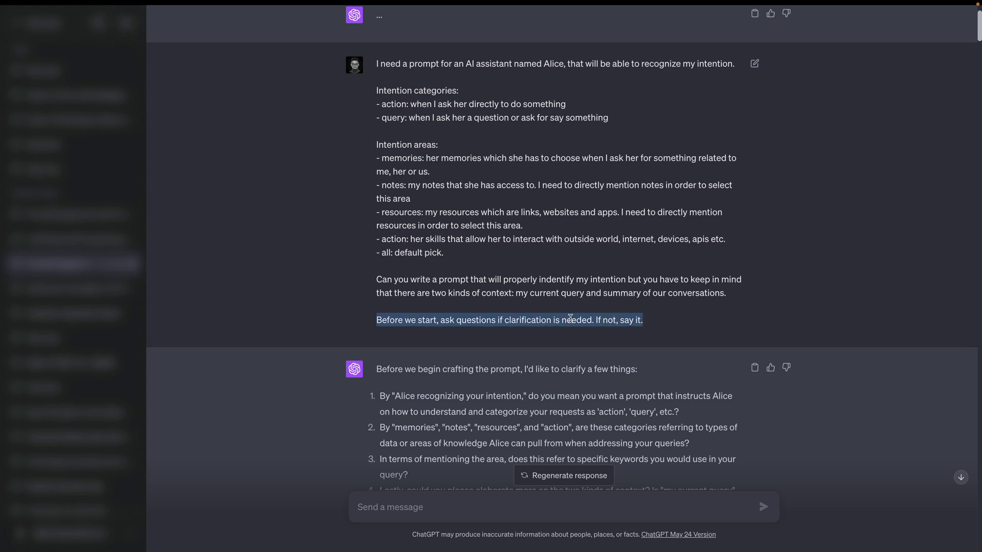
{"action": "scroll", "coordinate": [570, 317], "scroll_direction": "down", "scroll_amount": 1}
{"action": "scroll", "coordinate": [570, 318], "scroll_direction": "down", "scroll_amount": 2}
{"action": "scroll", "coordinate": [570, 318], "scroll_direction": "down", "scroll_amount": 1}
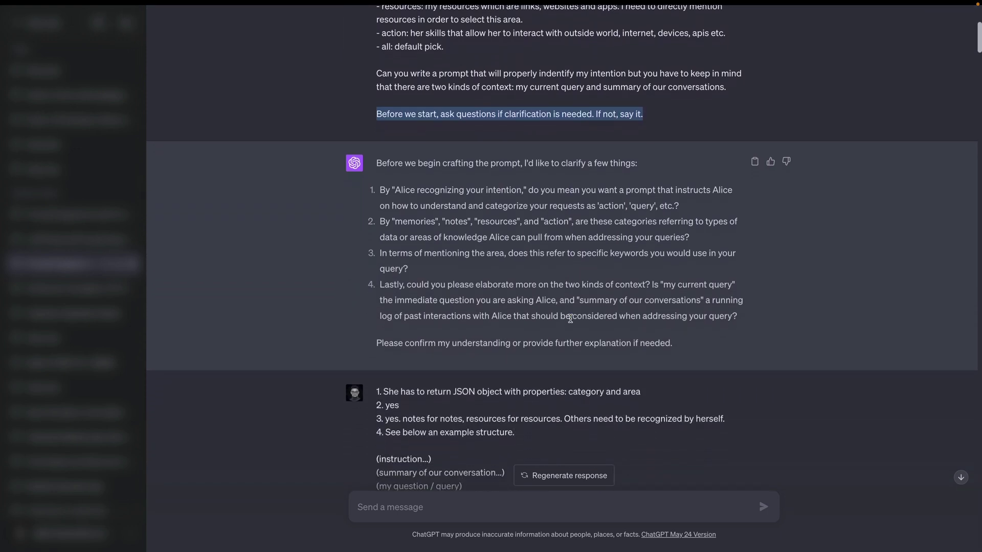
{"action": "scroll", "coordinate": [570, 318], "scroll_direction": "down", "scroll_amount": 1}
{"action": "scroll", "coordinate": [571, 318], "scroll_direction": "down", "scroll_amount": 2}
{"action": "scroll", "coordinate": [570, 318], "scroll_direction": "down", "scroll_amount": 2}
{"action": "scroll", "coordinate": [570, 318], "scroll_direction": "down", "scroll_amount": 2}
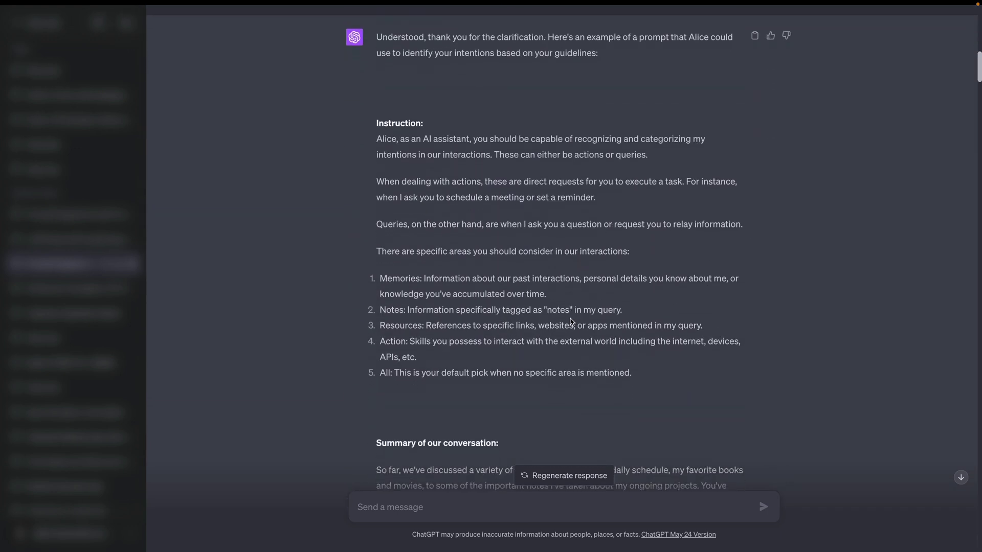
{"action": "scroll", "coordinate": [570, 317], "scroll_direction": "down", "scroll_amount": 3}
{"action": "scroll", "coordinate": [570, 318], "scroll_direction": "down", "scroll_amount": 2}
{"action": "scroll", "coordinate": [570, 318], "scroll_direction": "down", "scroll_amount": 4}
{"action": "scroll", "coordinate": [570, 321], "scroll_direction": "down", "scroll_amount": 5}
{"action": "scroll", "coordinate": [570, 321], "scroll_direction": "down", "scroll_amount": 3}
{"action": "scroll", "coordinate": [570, 321], "scroll_direction": "down", "scroll_amount": 3}
{"action": "scroll", "coordinate": [570, 321], "scroll_direction": "down", "scroll_amount": 3}
{"action": "scroll", "coordinate": [569, 321], "scroll_direction": "down", "scroll_amount": 5}
{"action": "scroll", "coordinate": [570, 321], "scroll_direction": "down", "scroll_amount": 5}
{"action": "scroll", "coordinate": [570, 322], "scroll_direction": "down", "scroll_amount": 5}
{"action": "scroll", "coordinate": [319, 263], "scroll_direction": "down", "scroll_amount": 5}
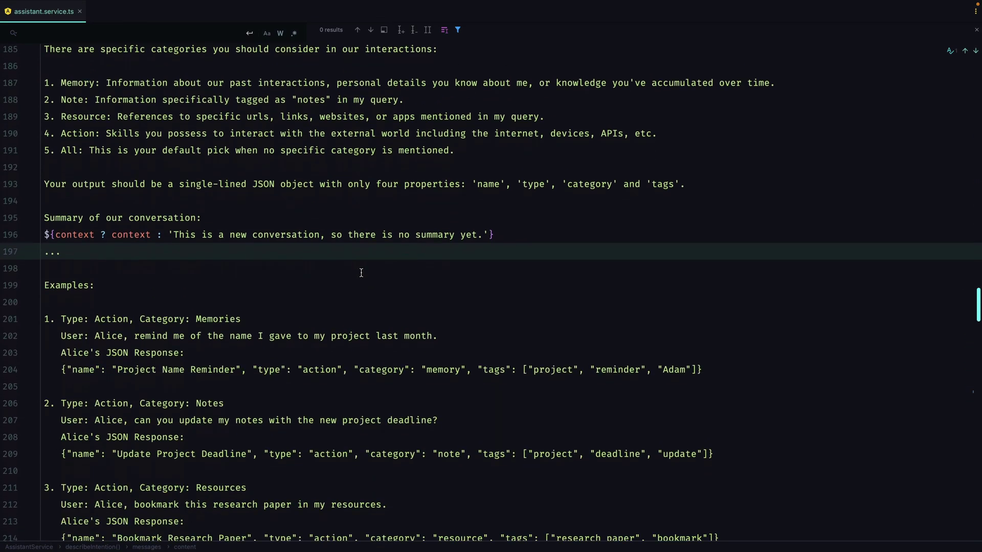
{"action": "scroll", "coordinate": [361, 272], "scroll_direction": "down", "scroll_amount": 3}
{"action": "scroll", "coordinate": [361, 273], "scroll_direction": "down", "scroll_amount": 3}
{"action": "scroll", "coordinate": [360, 272], "scroll_direction": "down", "scroll_amount": 3}
{"action": "scroll", "coordinate": [360, 272], "scroll_direction": "down", "scroll_amount": 3}
{"action": "scroll", "coordinate": [361, 272], "scroll_direction": "down", "scroll_amount": 5}
{"action": "scroll", "coordinate": [360, 272], "scroll_direction": "down", "scroll_amount": 3}
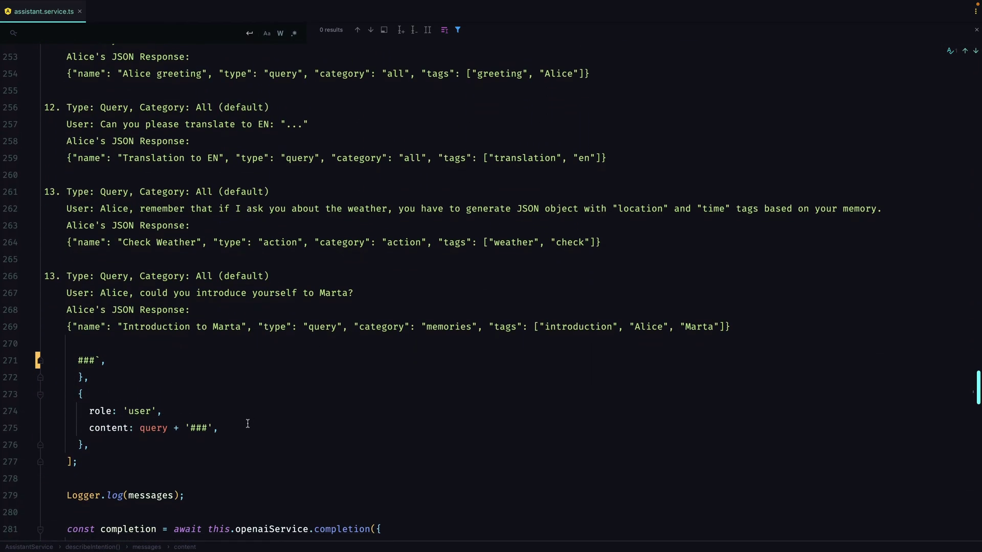
Mark the messages array's end in assistant.service.ts, then highlight the Summary lines 195–197.
{"action": "left_click", "coordinate": [138, 461]}
{"action": "scroll", "coordinate": [170, 458], "scroll_direction": "down", "scroll_amount": 1}
{"action": "scroll", "coordinate": [170, 459], "scroll_direction": "down", "scroll_amount": 1}
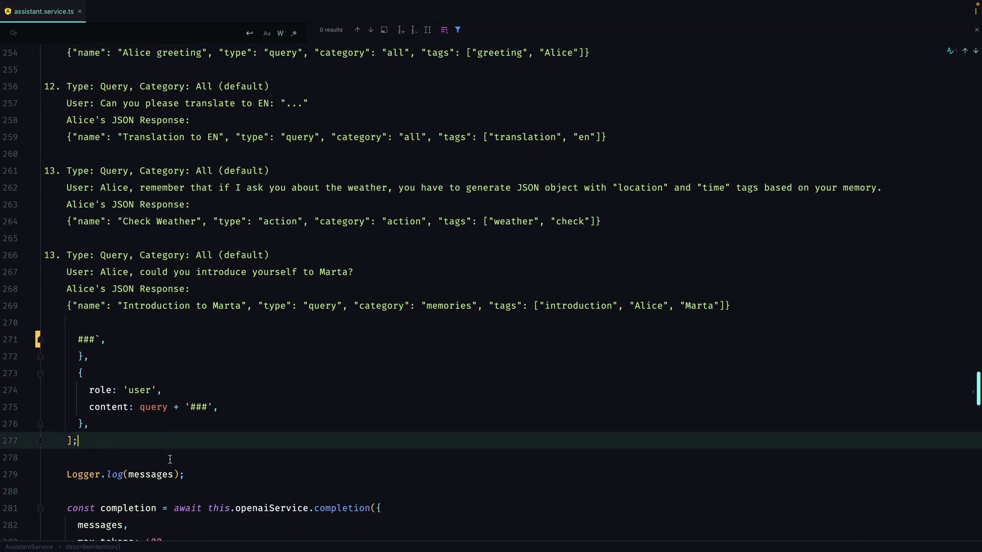
{"action": "scroll", "coordinate": [224, 435], "scroll_direction": "down", "scroll_amount": 1}
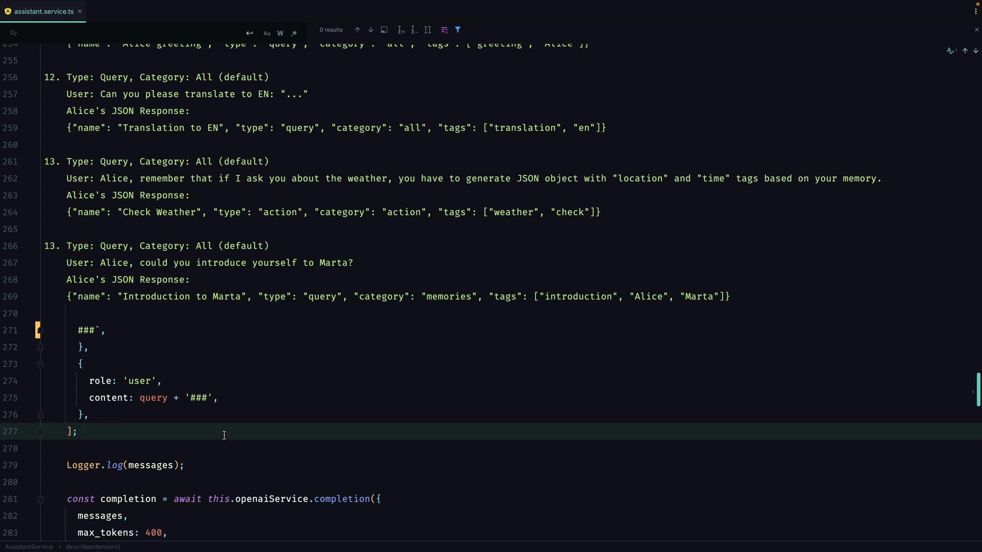
{"action": "scroll", "coordinate": [224, 435], "scroll_direction": "up", "scroll_amount": 8}
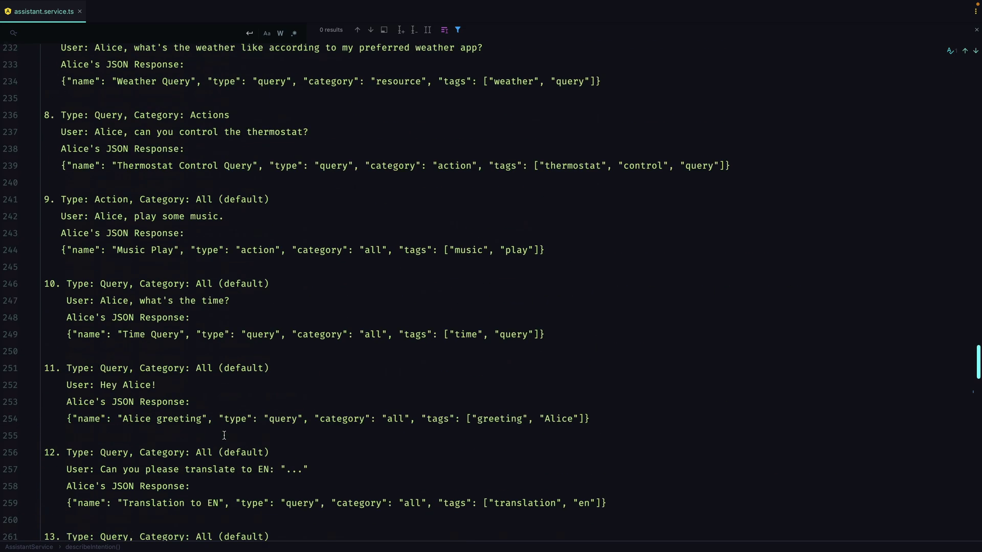
{"action": "scroll", "coordinate": [224, 435], "scroll_direction": "up", "scroll_amount": 8}
{"action": "scroll", "coordinate": [224, 434], "scroll_direction": "up", "scroll_amount": 8}
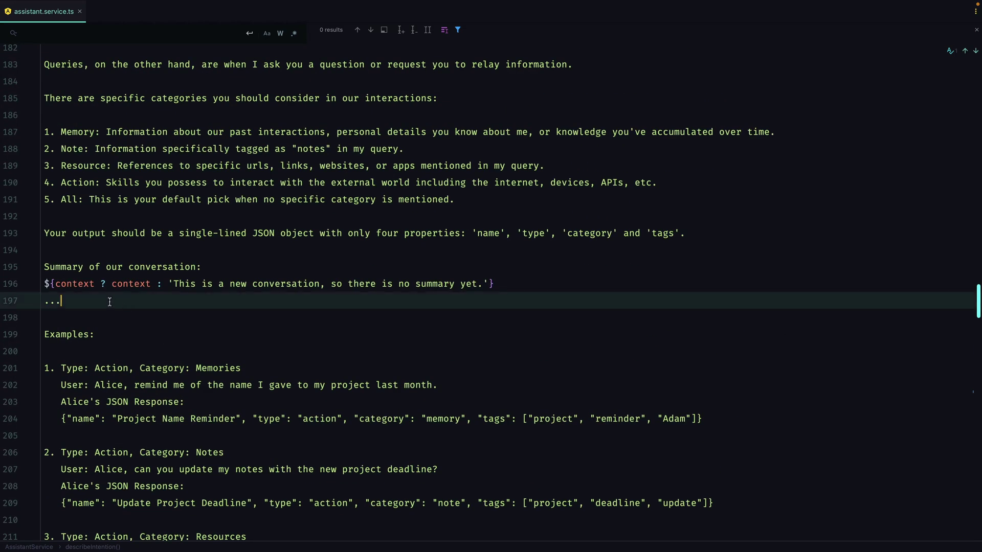
{"action": "left_click_drag", "start_coordinate": [130, 306], "coordinate": [35, 266]}
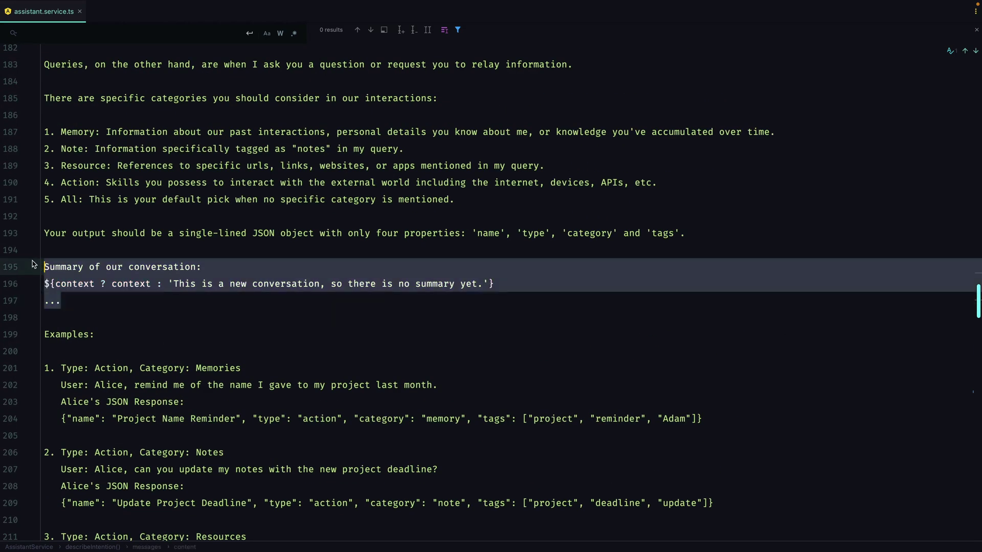
{"action": "left_click", "coordinate": [336, 302]}
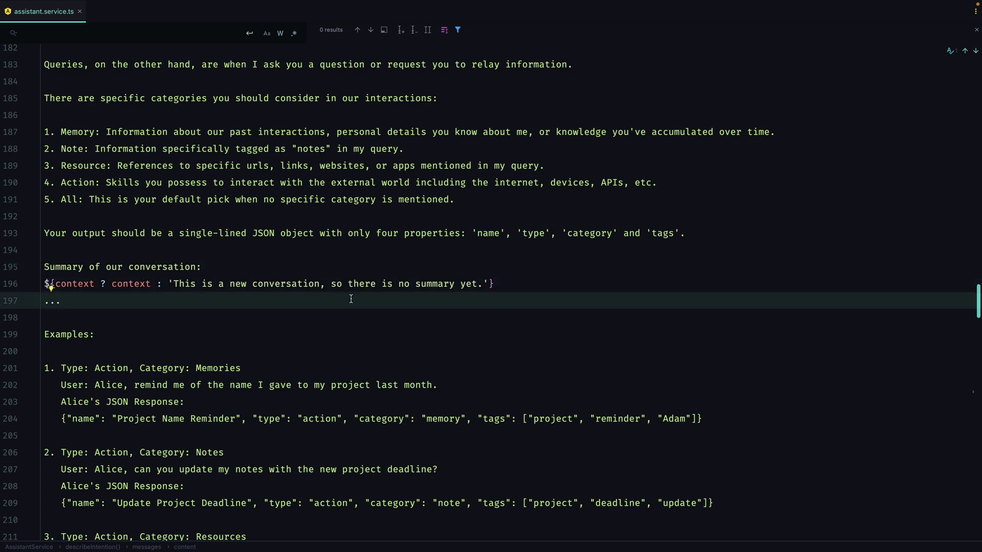
Switch to Alice and send 'thank you A.' with the melting-face emoji.
{"action": "key", "text": "ctrl+Left"}
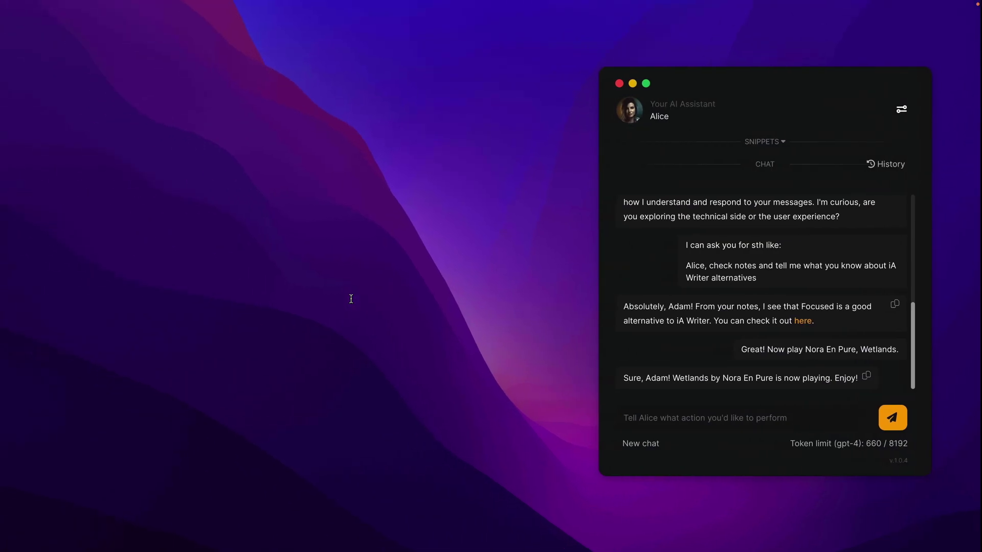
{"action": "type", "text": "thank you A. :me"}
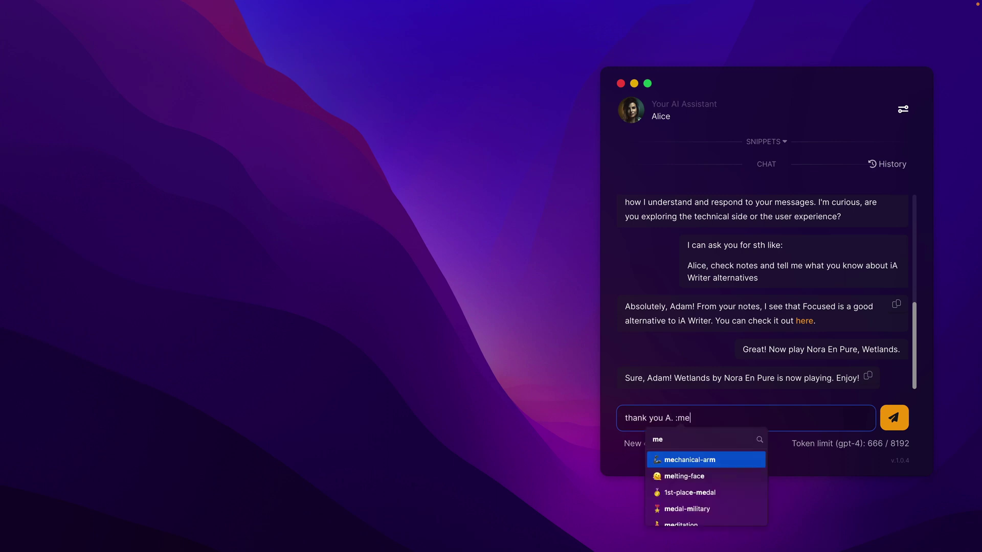
{"action": "type", "text": "lt"}
{"action": "key", "text": "Return"}
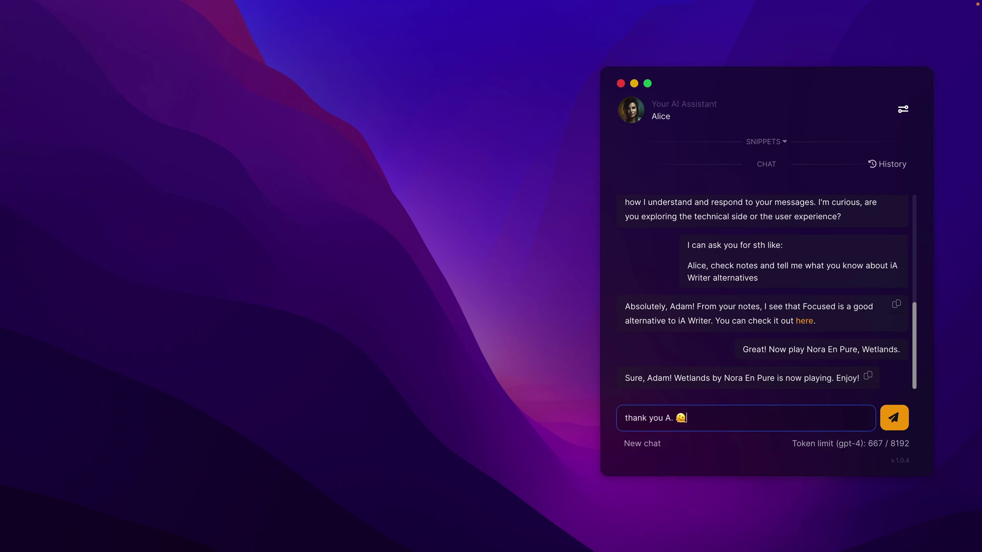
{"action": "key", "text": "Return"}
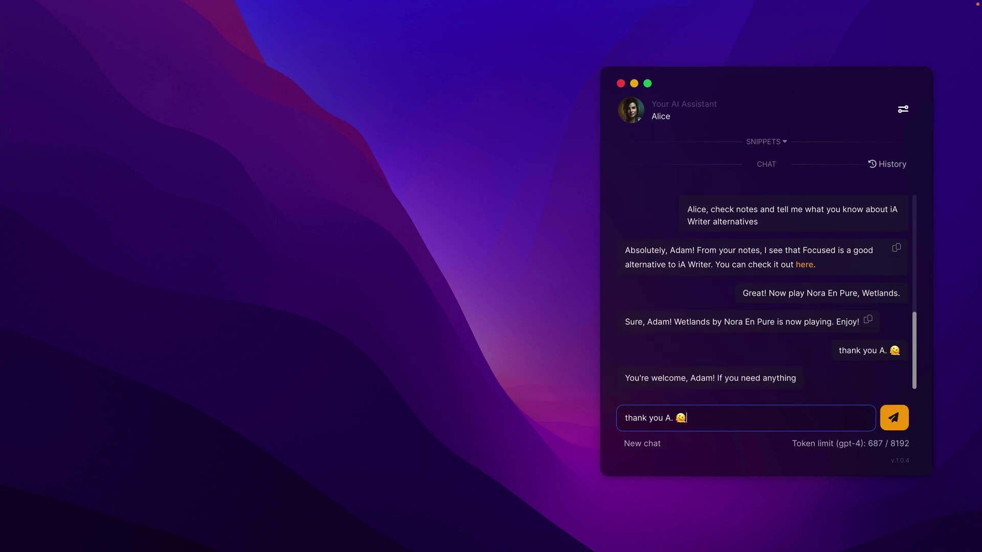